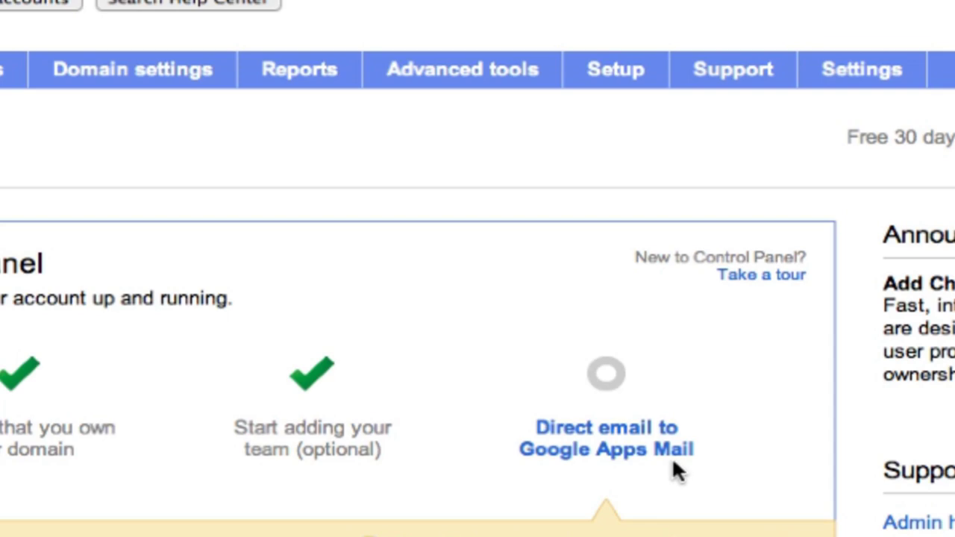
Step: Open the setup page for directing email to Google Apps Mail and examine the MX records that point to Google
left_click(606, 82)
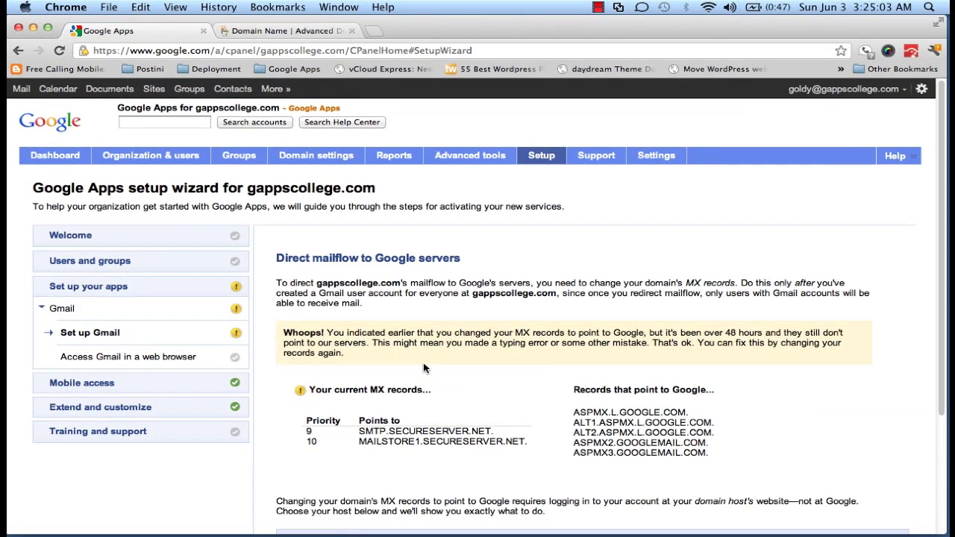
scroll(531, 371, "down", 2)
scroll(424, 364, "down", 3)
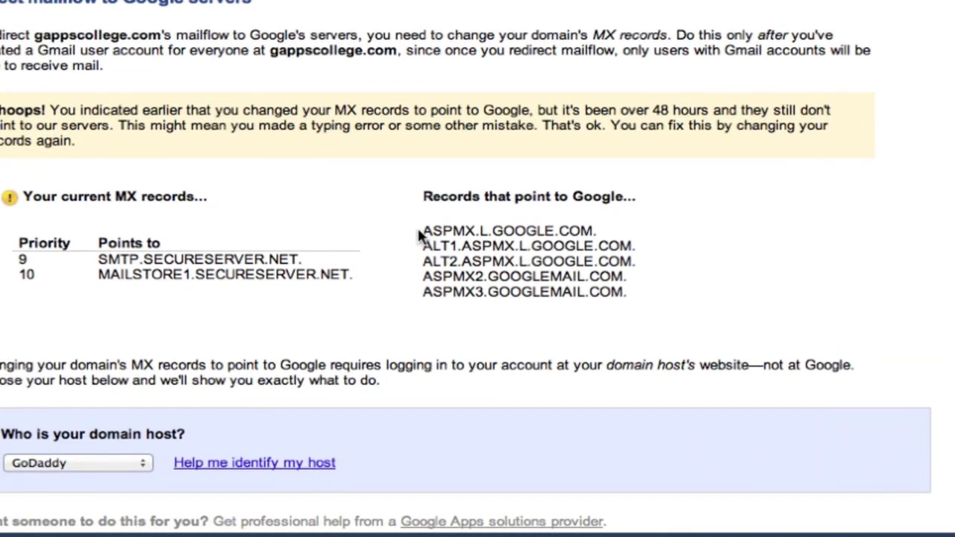
left_click_drag(630, 297, 462, 230)
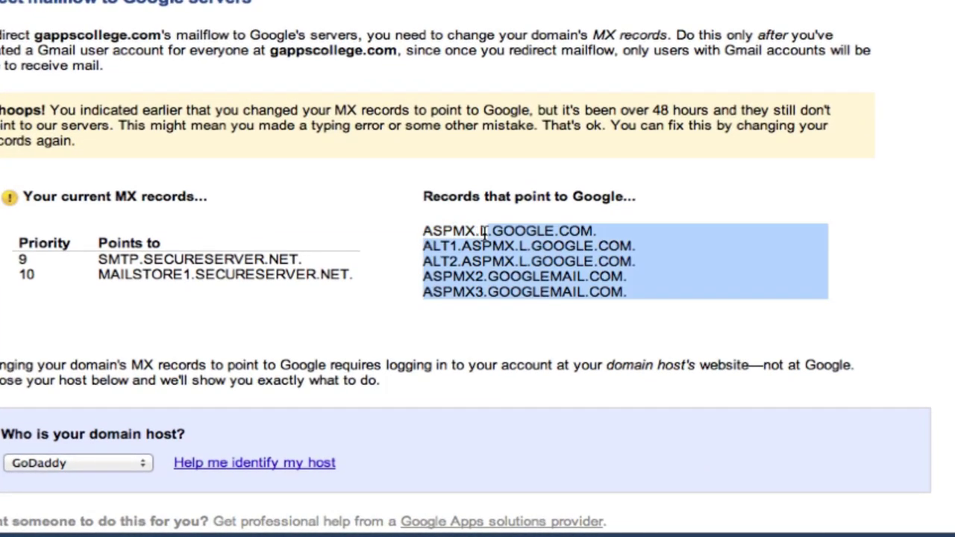
left_click(402, 236)
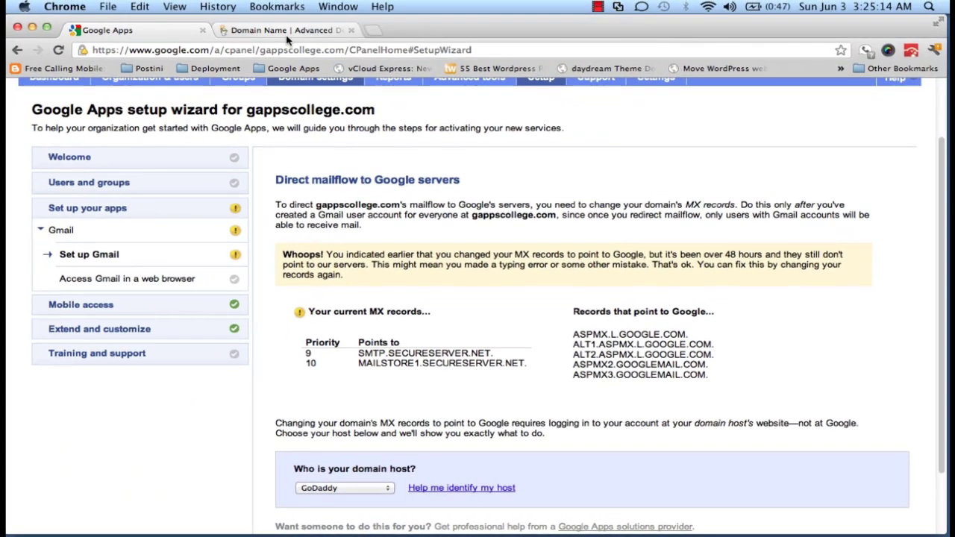
Step: Switch to the GoDaddy site and launch domain management for gappscollege.com from the account's domain list
key("ctrl+Tab")
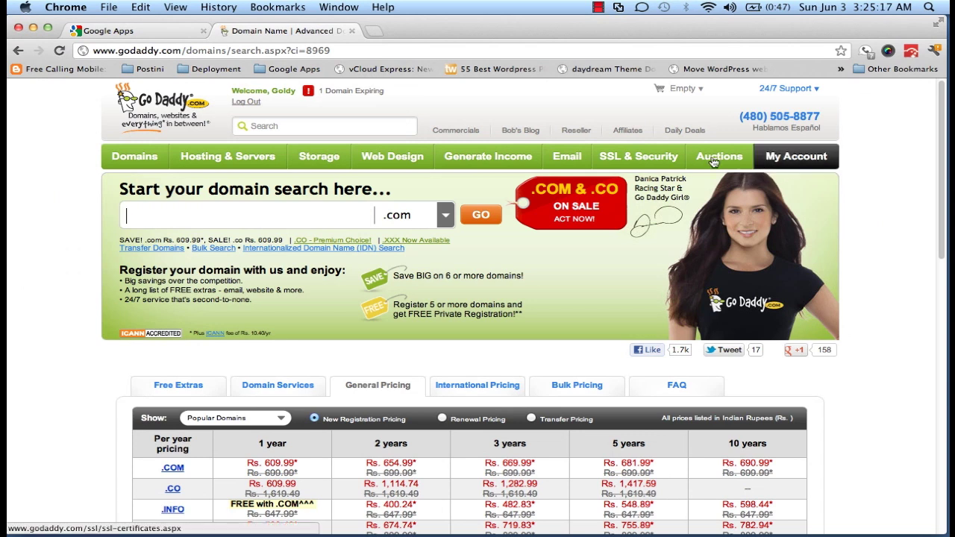
left_click(789, 156)
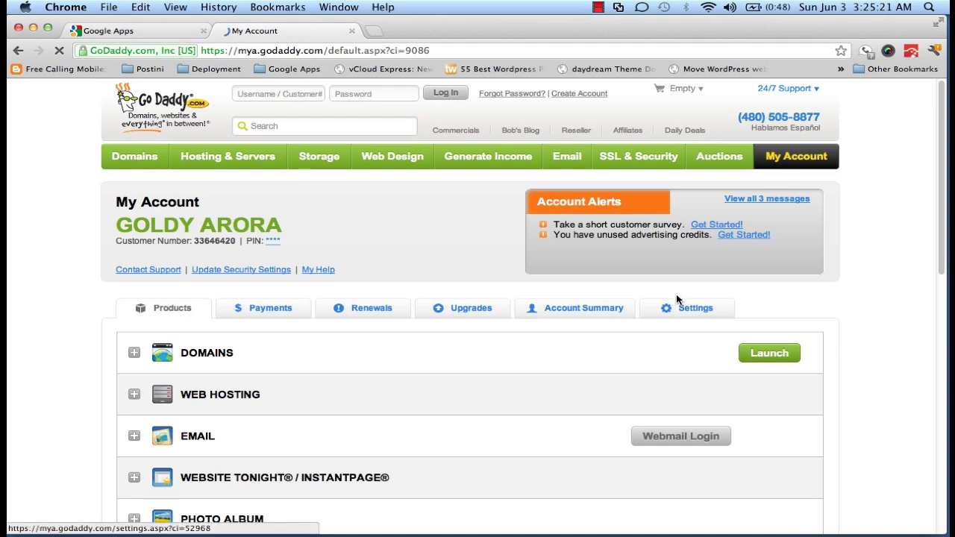
left_click(135, 352)
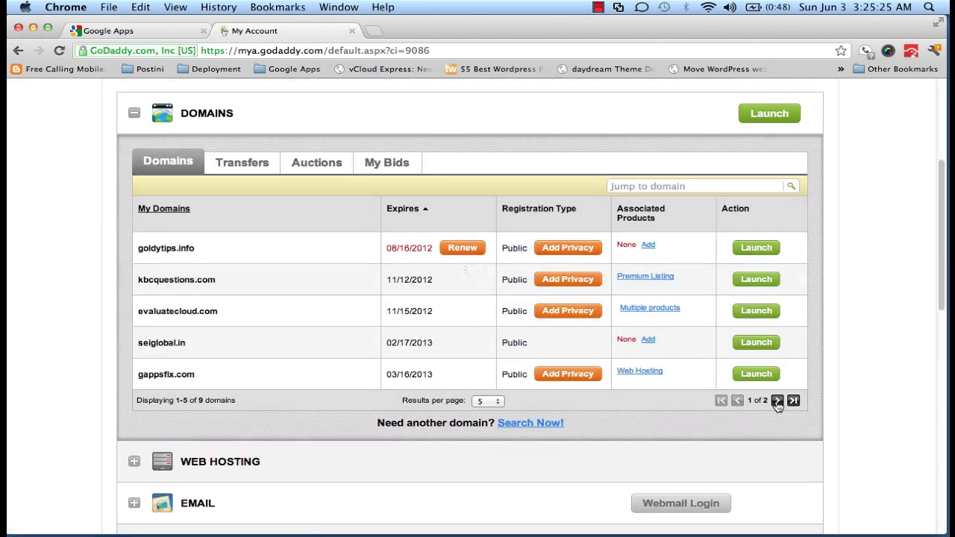
left_click(776, 401)
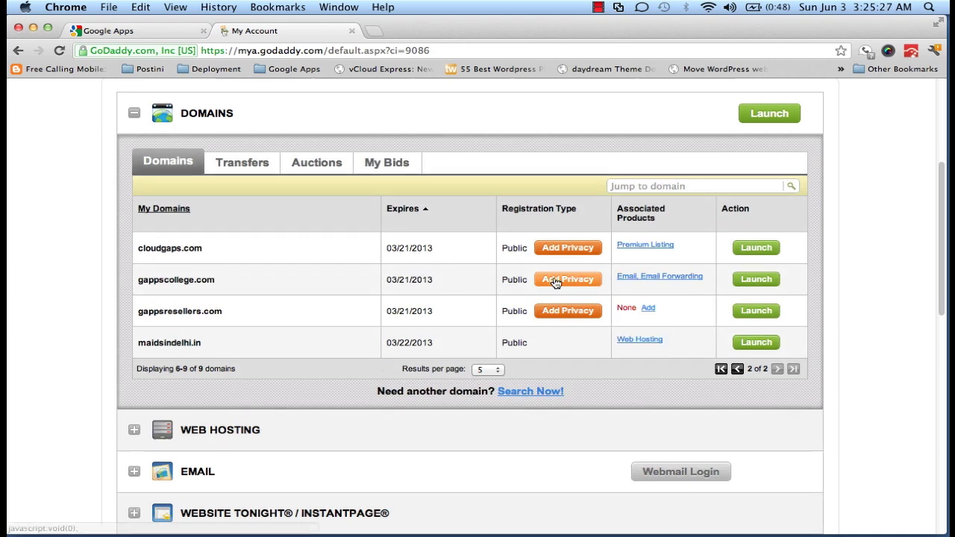
left_click(757, 279)
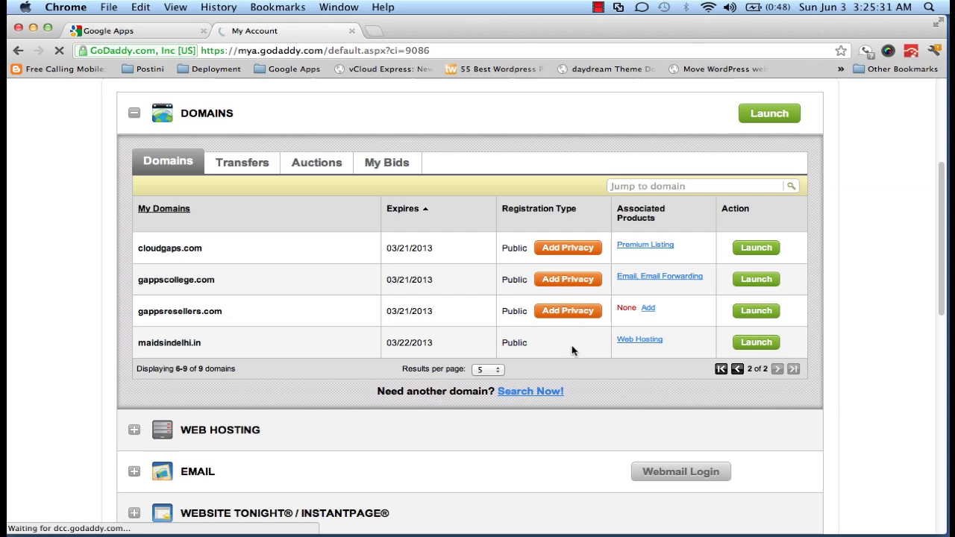
Step: Open the gappscollege.com zone file in DNS Manager and delete the priority 9 MX record smtp.secureserver.net
scroll(573, 349, "down", 3)
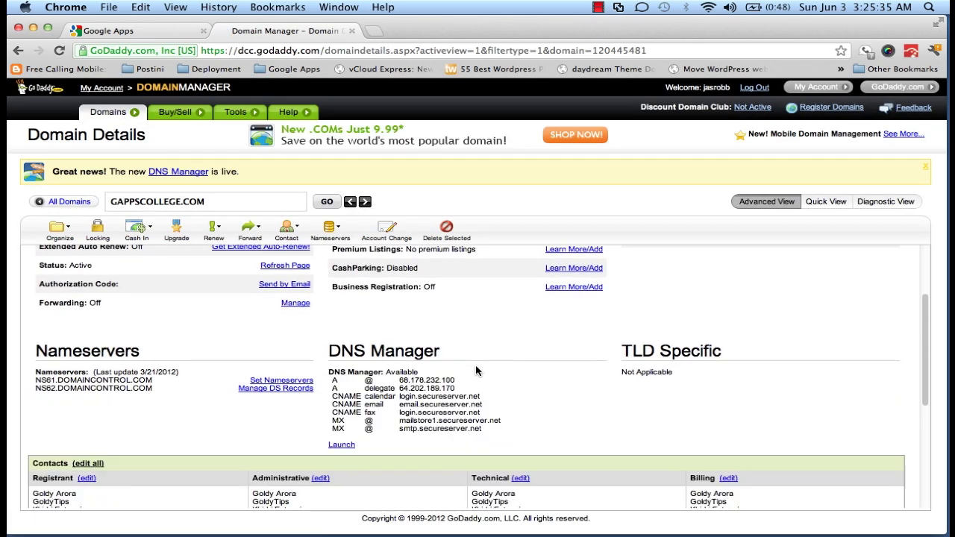
left_click(343, 445)
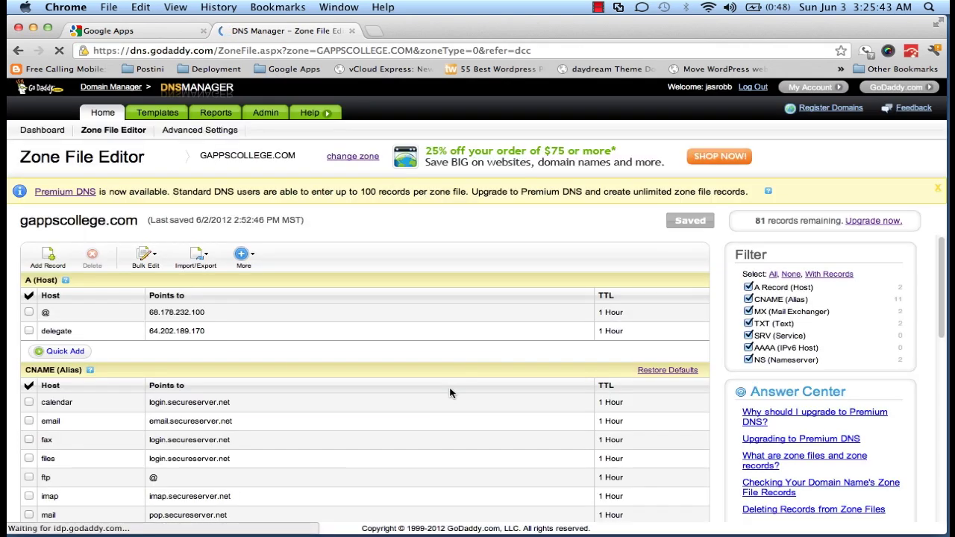
scroll(450, 393, "down", 10)
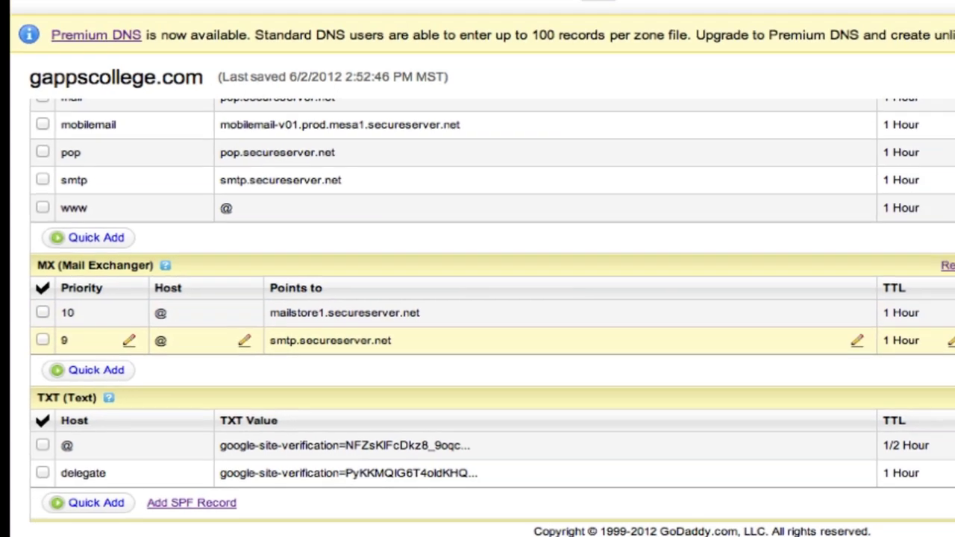
left_click(702, 398)
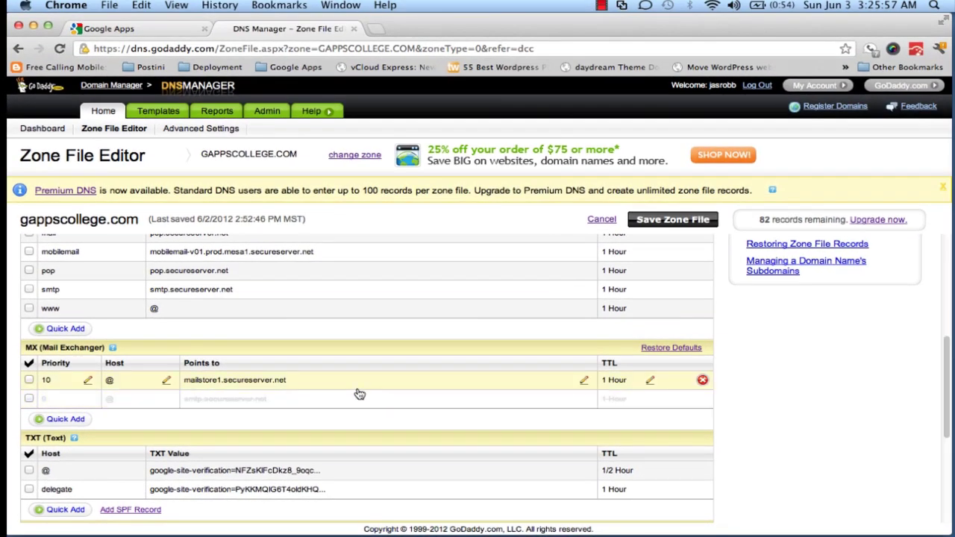
Step: Set the priority 10 MX record to point to ASPMX.L.GOOGLE.COM, copied from the Google Apps setup page
left_click(272, 384)
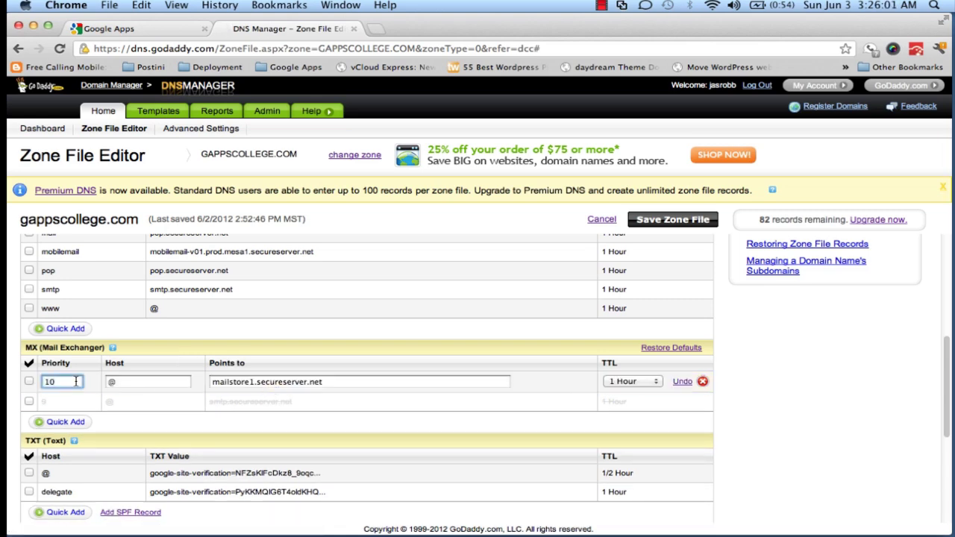
left_click(109, 381)
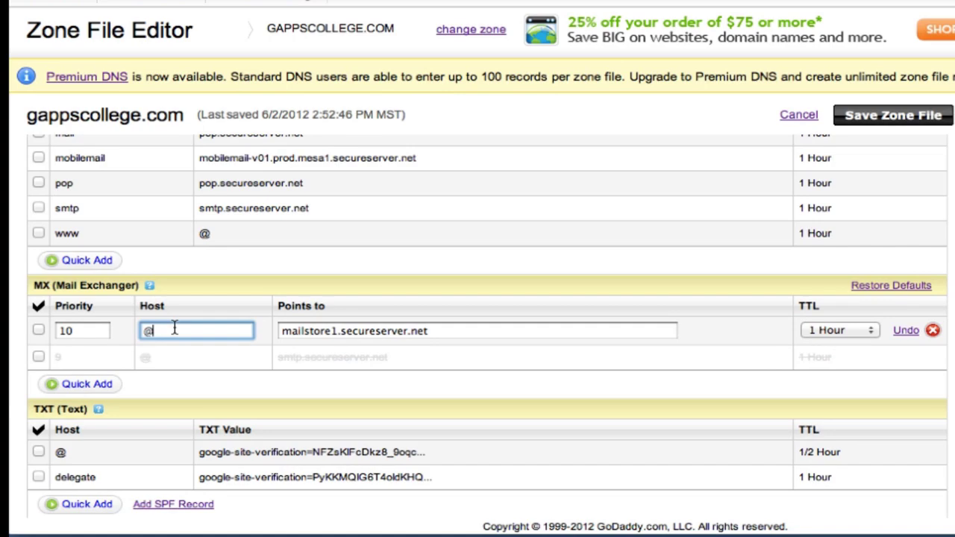
key("Tab")
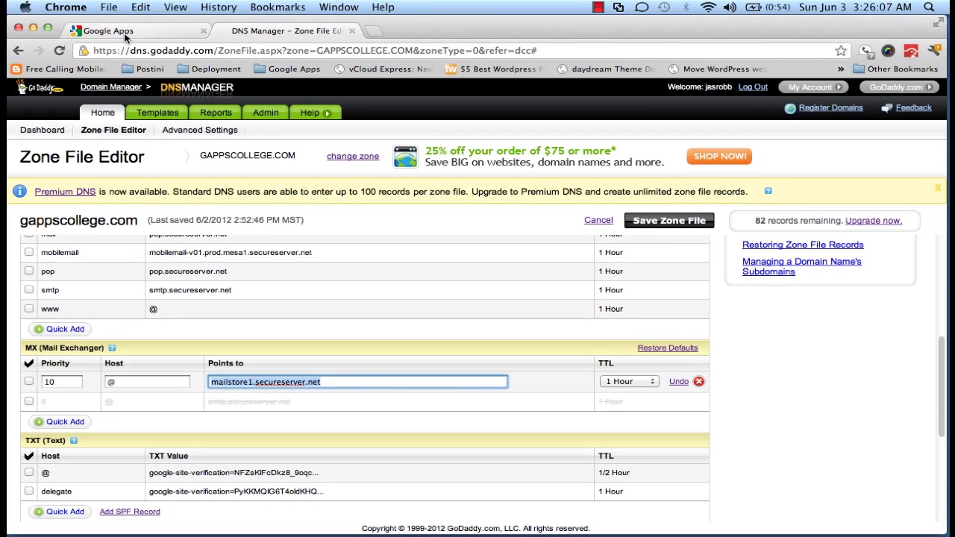
left_click(126, 36)
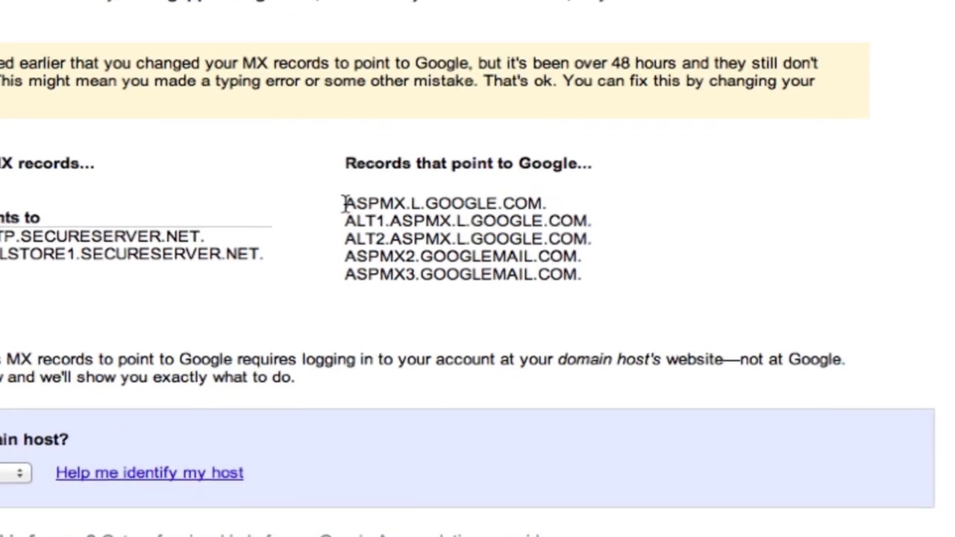
left_click_drag(343, 203, 535, 195)
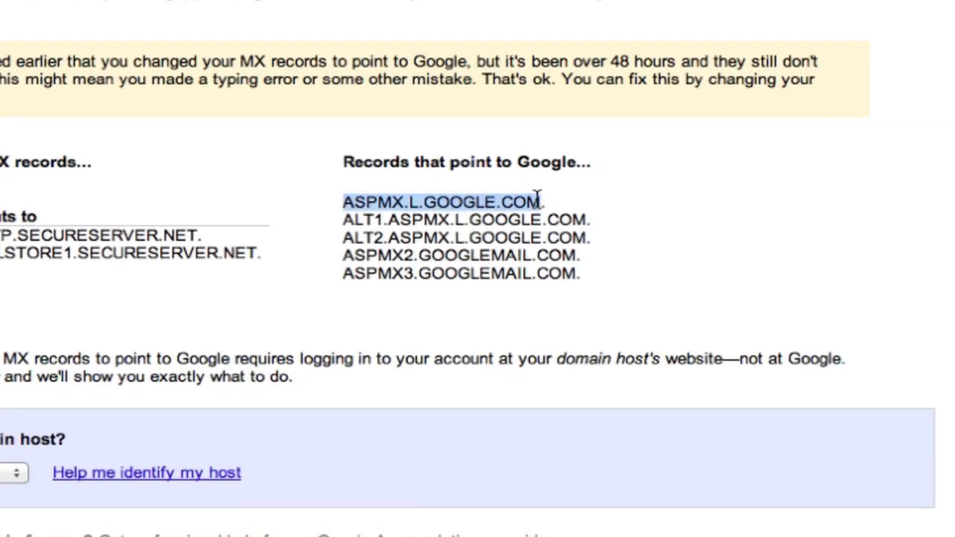
right_click(514, 200)
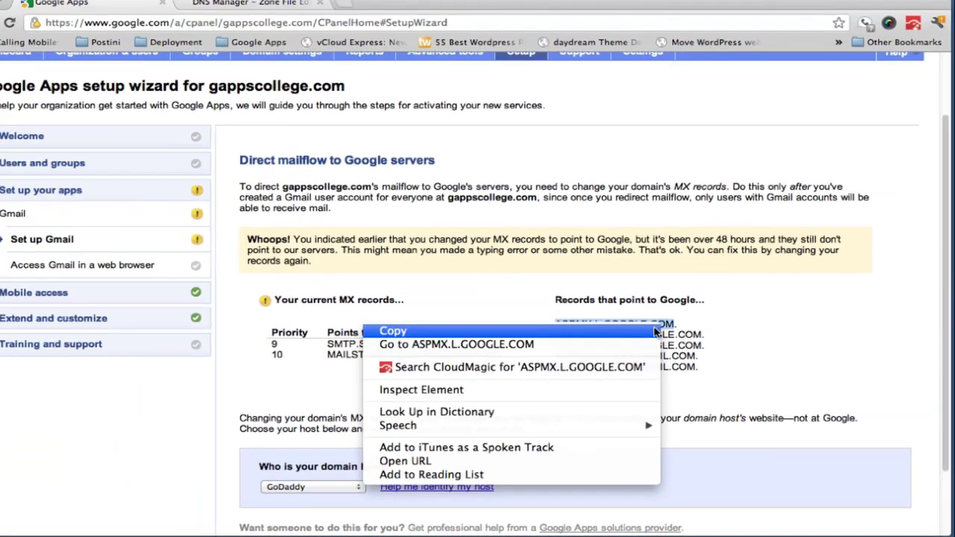
left_click(655, 331)
left_click(268, 2)
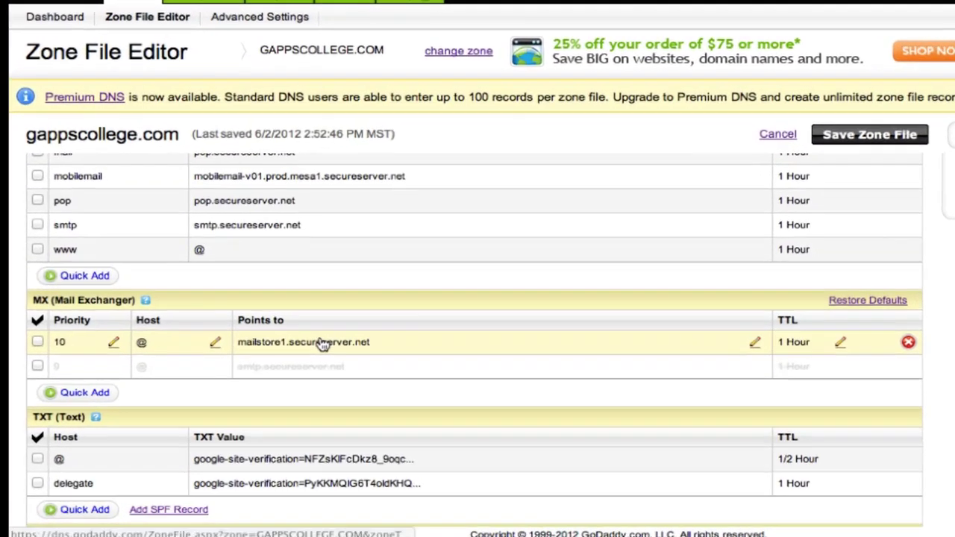
left_click(258, 380)
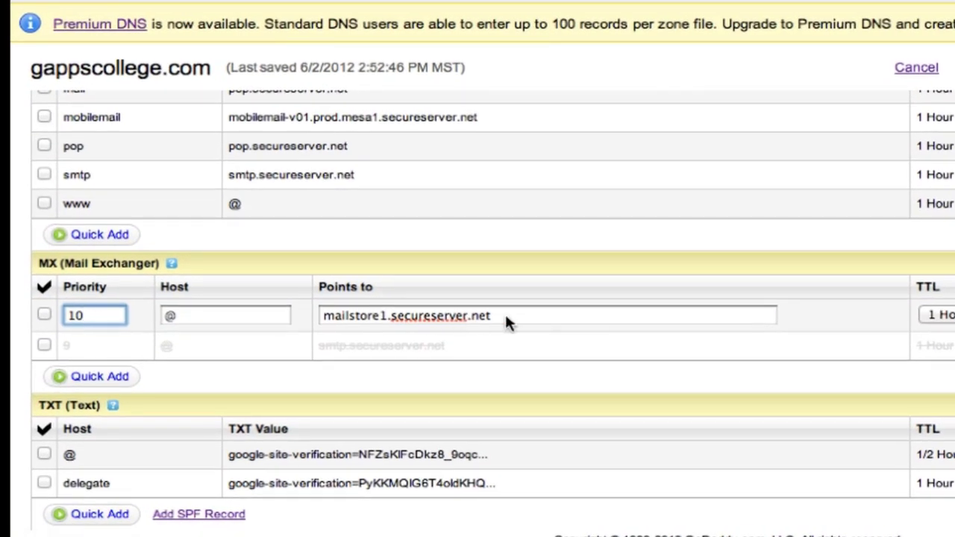
left_click_drag(505, 316, 319, 311)
right_click(343, 319)
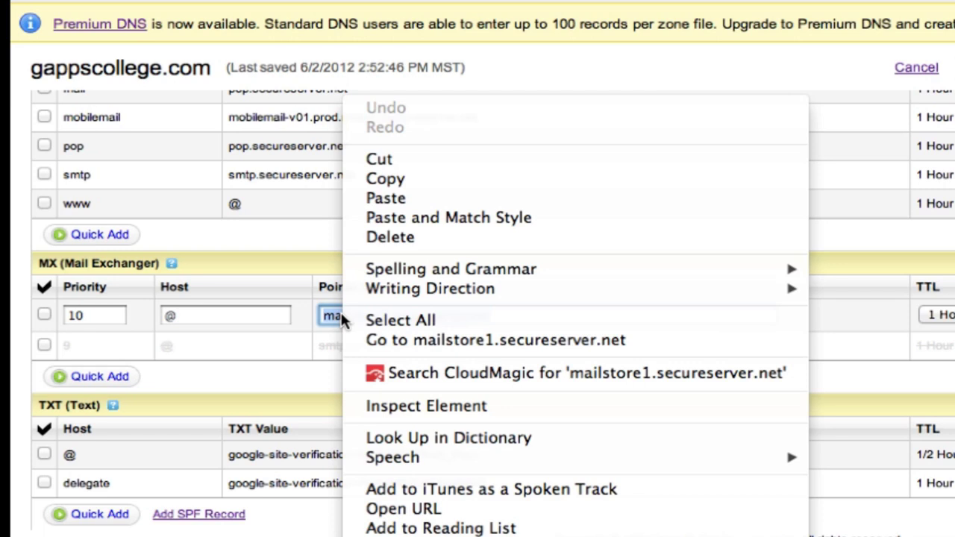
left_click(381, 198)
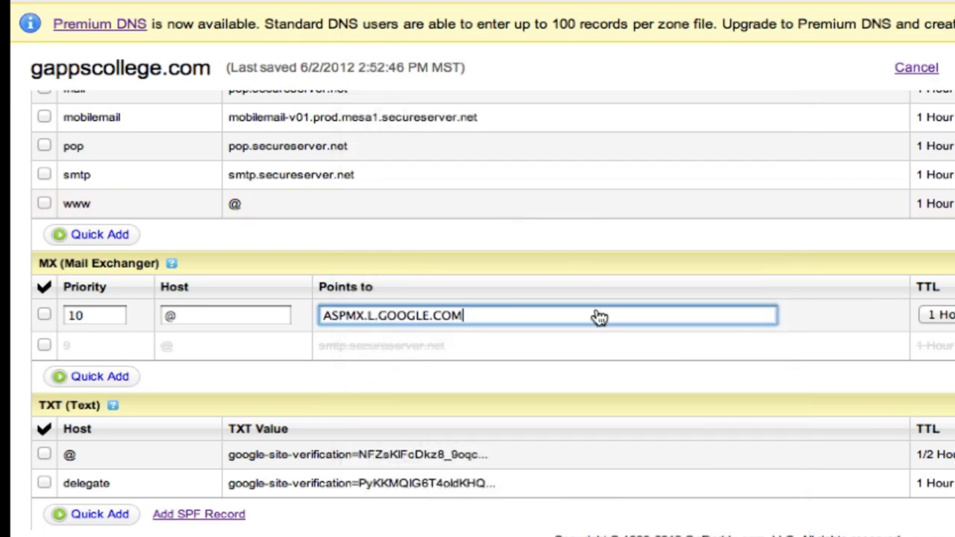
Step: Add an MX record with priority 20 and host @, pointing to ALT1.ASPMX.L.GOOGLE.COM copied from the Google Apps setup page
left_click(85, 379)
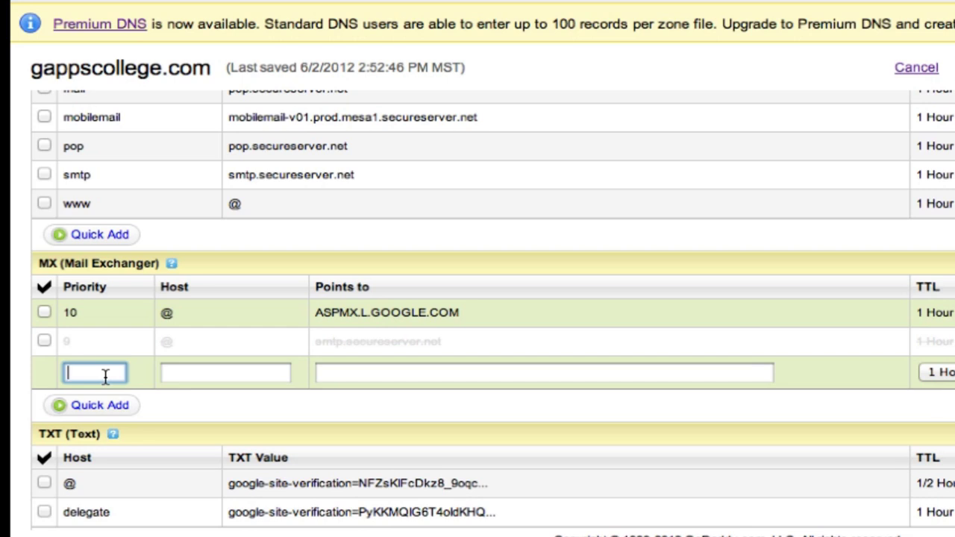
left_click(224, 372)
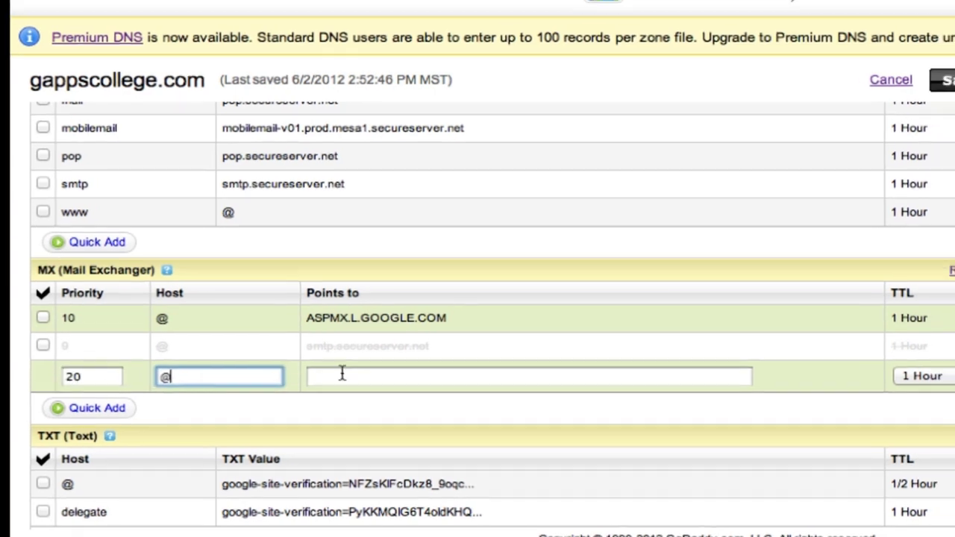
left_click(340, 373)
left_click(126, 31)
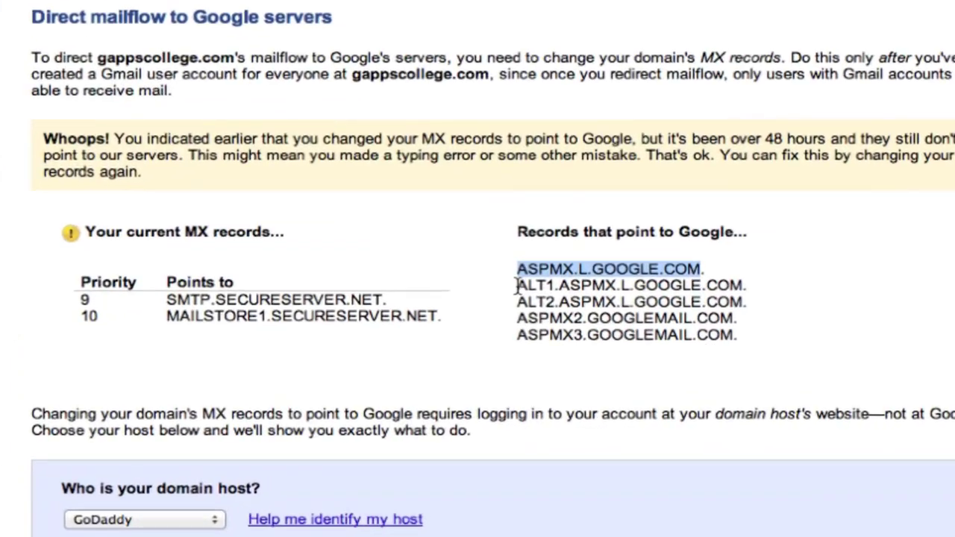
left_click_drag(573, 343, 662, 344)
left_click_drag(662, 278, 745, 278)
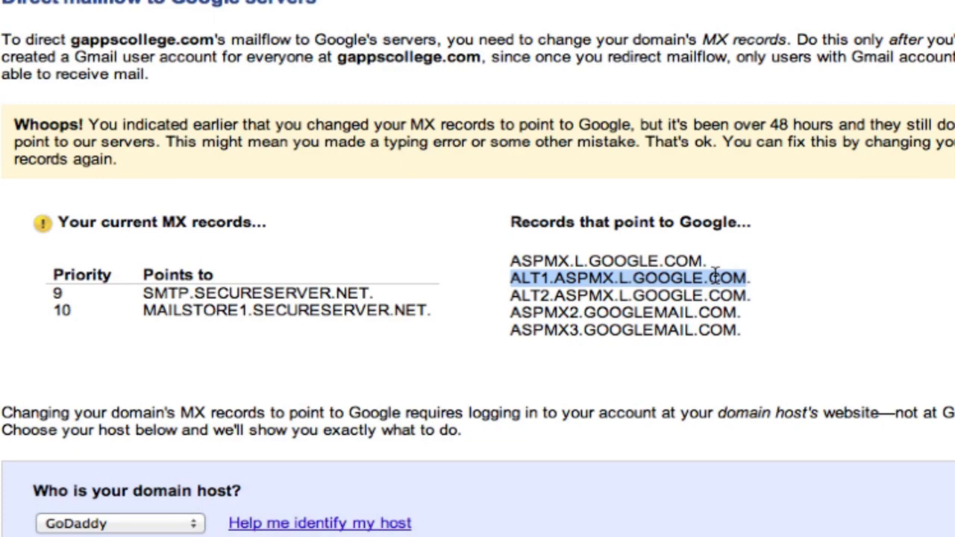
right_click(714, 276)
left_click(694, 286)
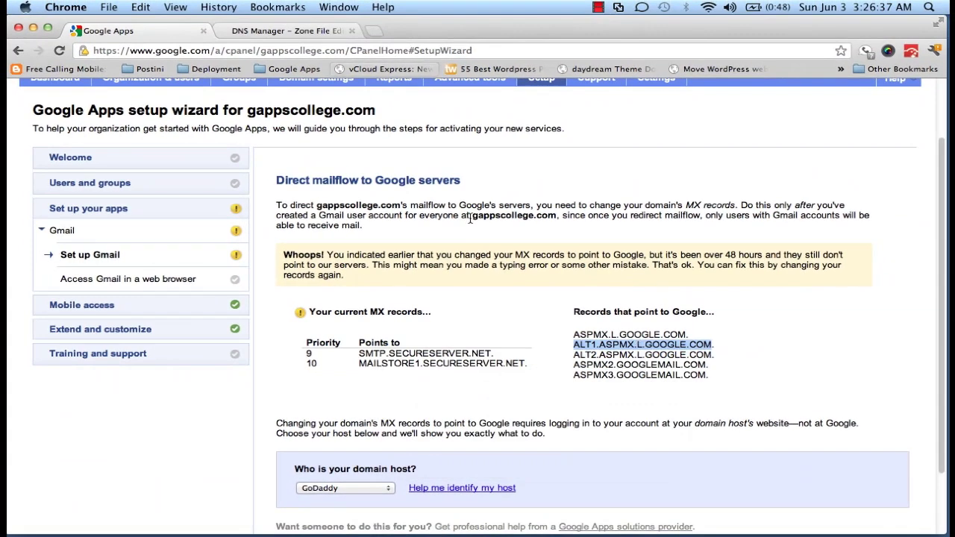
left_click(317, 34)
right_click(333, 422)
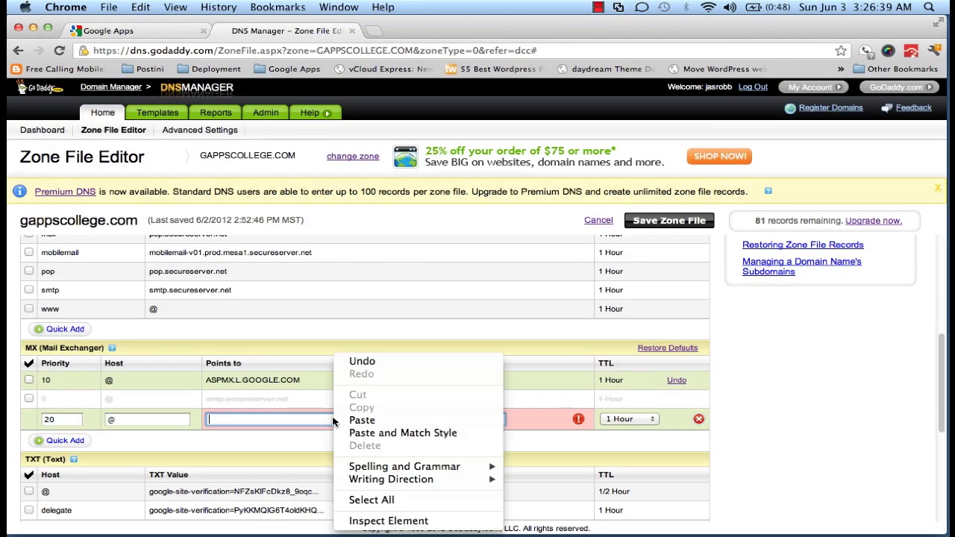
left_click(361, 420)
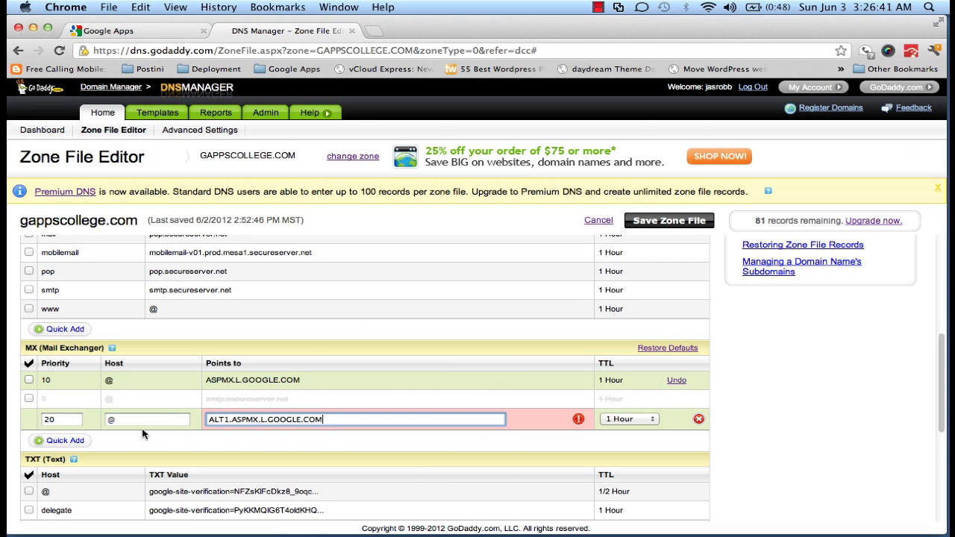
Step: Add another MX record with priority 30 and host @
left_click(75, 441)
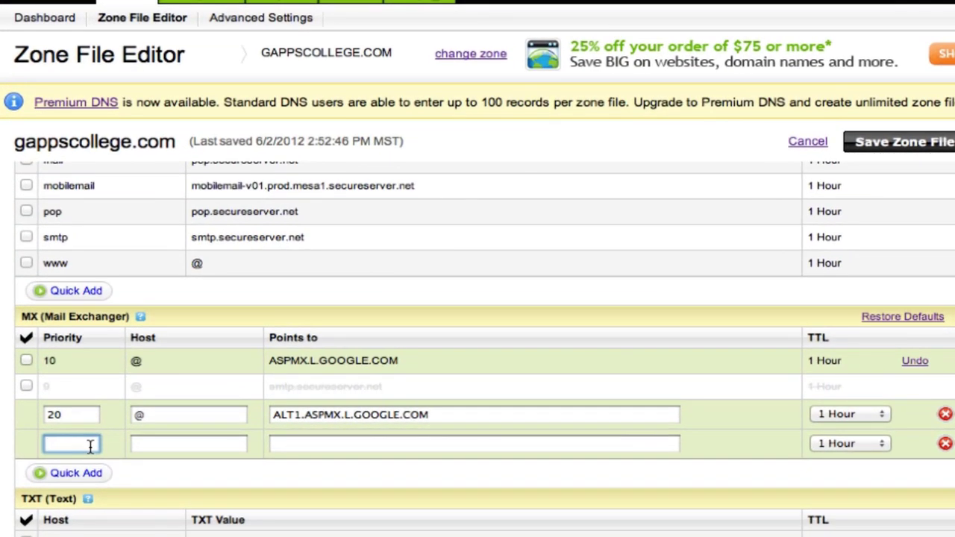
left_click(189, 444)
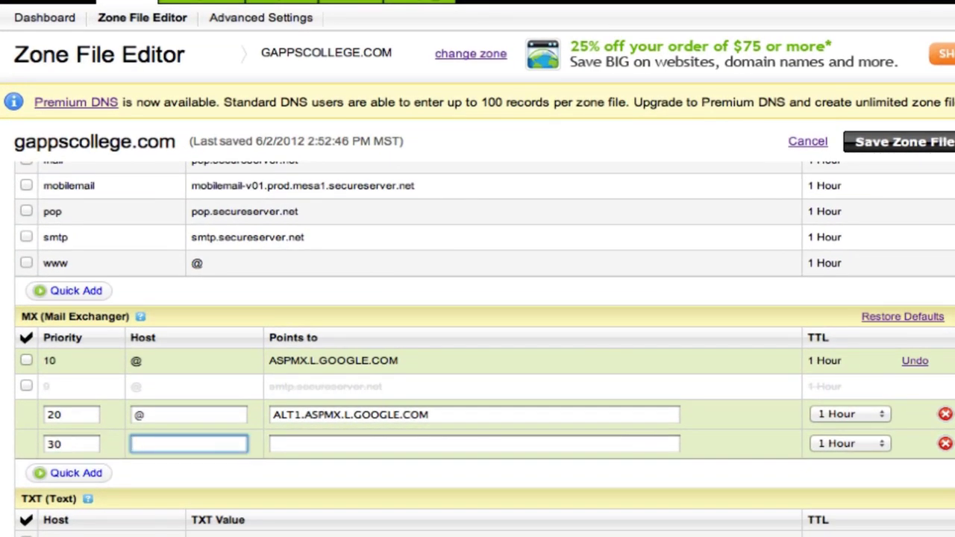
type("@")
key("Tab")
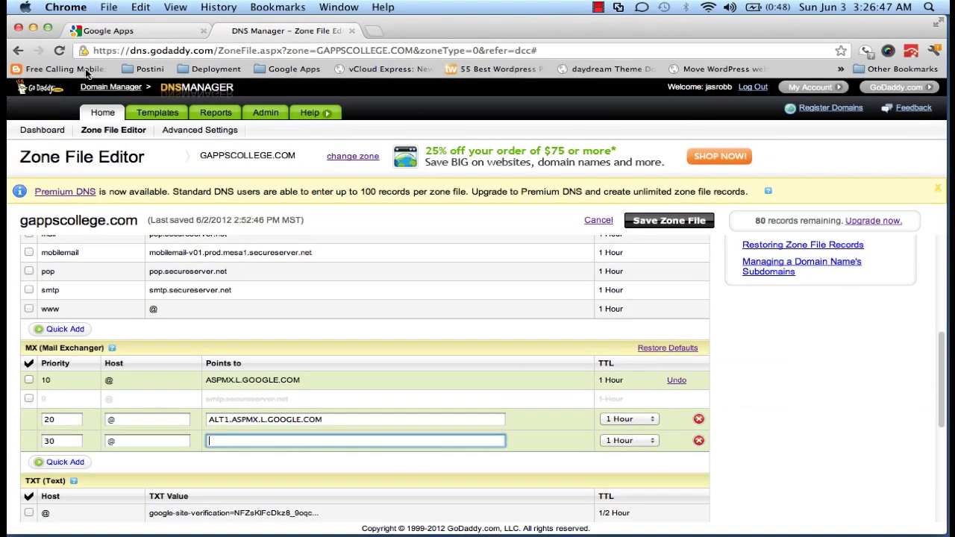
Step: Point the priority 30 MX record to ALT2.ASPMX.L.GOOGLE.COM, copied from the Google Apps setup page
left_click(119, 32)
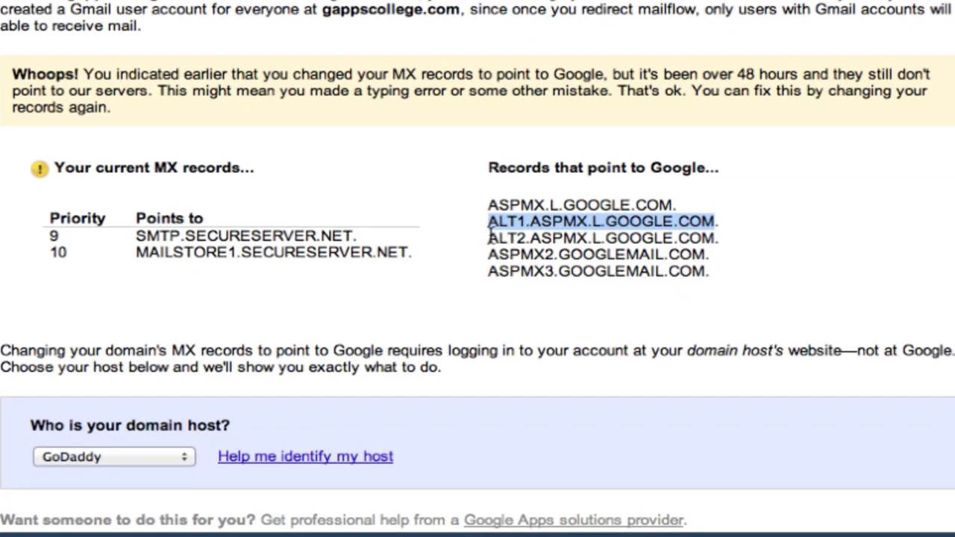
left_click(524, 352)
left_click_drag(492, 237, 714, 238)
right_click(694, 237)
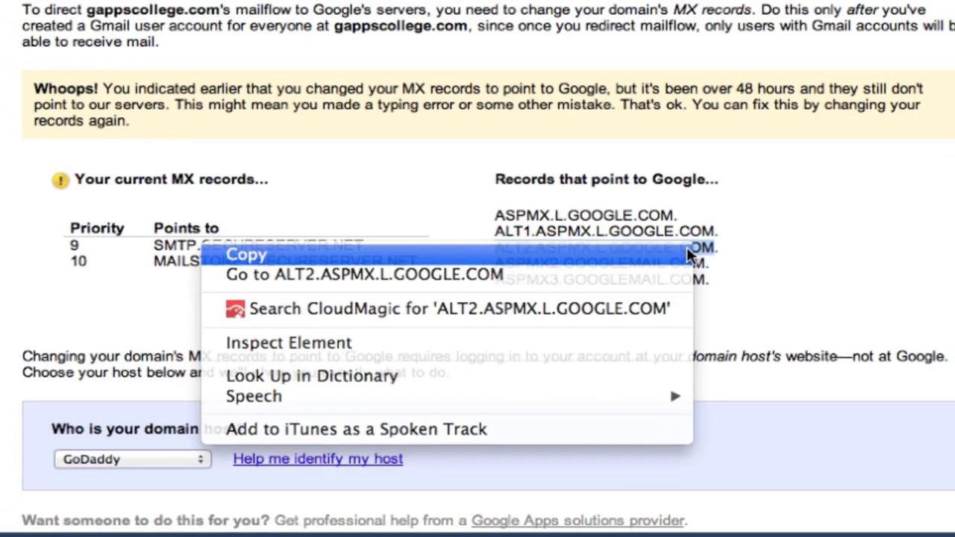
left_click(686, 244)
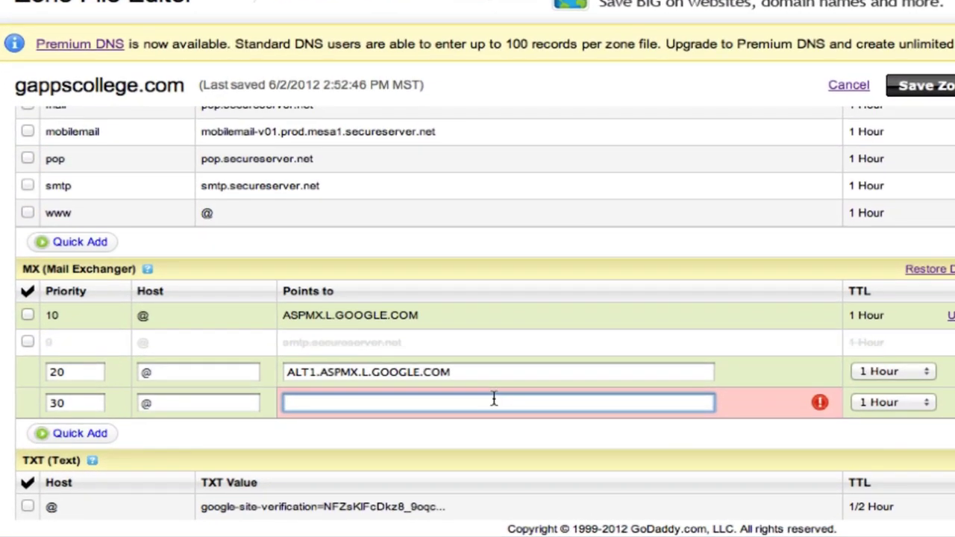
right_click(492, 399)
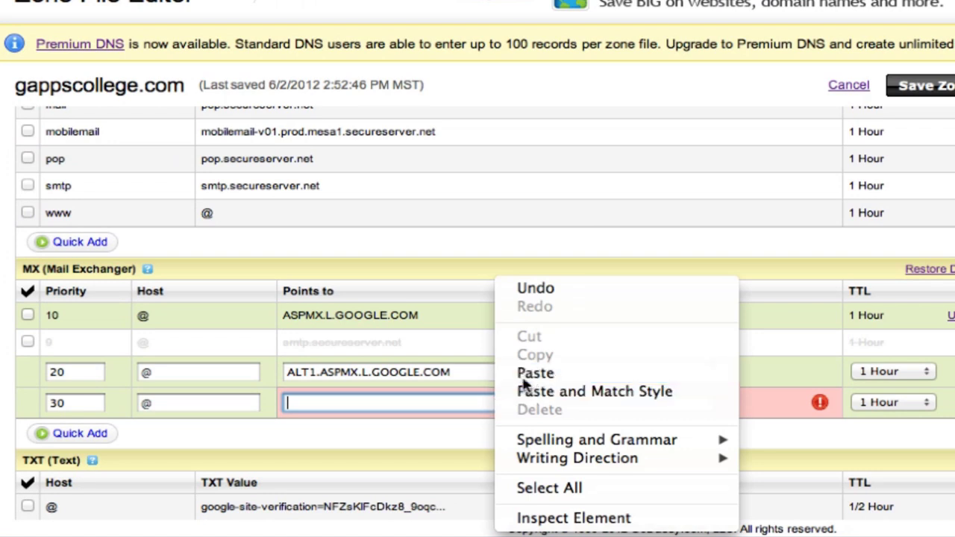
left_click(514, 374)
Step: Add an MX record with priority 40 and host @, pointing to ASPMX2.GOOGLEMAIL.COM copied from the Google Apps setup page
left_click(94, 436)
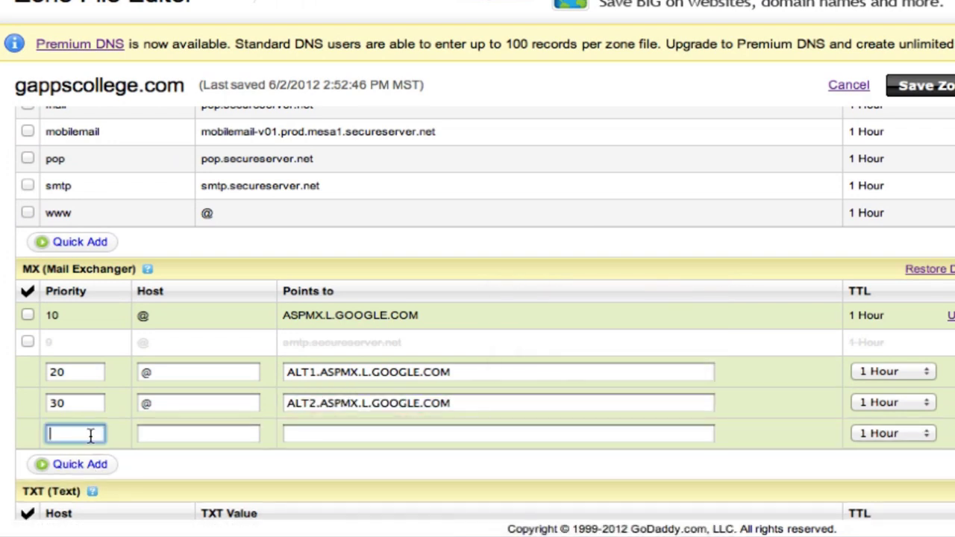
left_click(197, 433)
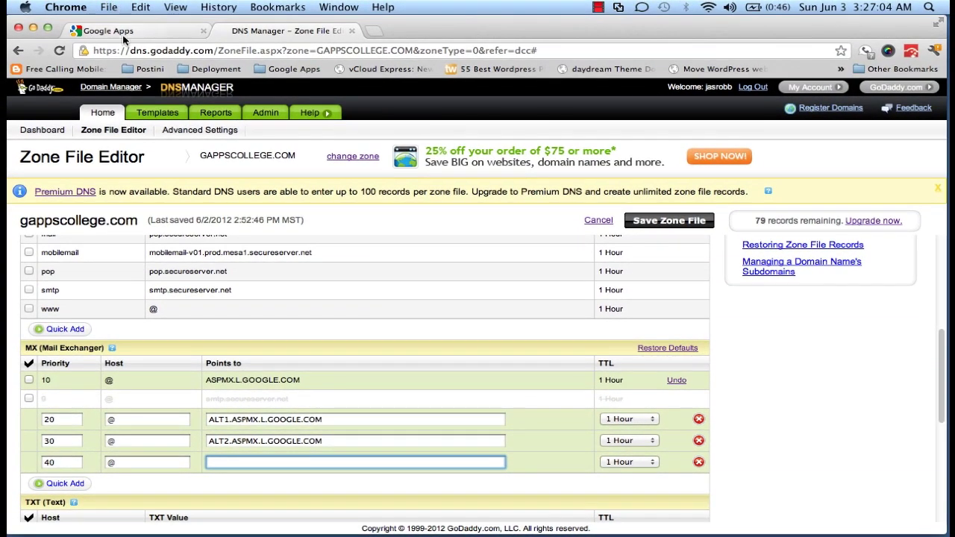
left_click(120, 32)
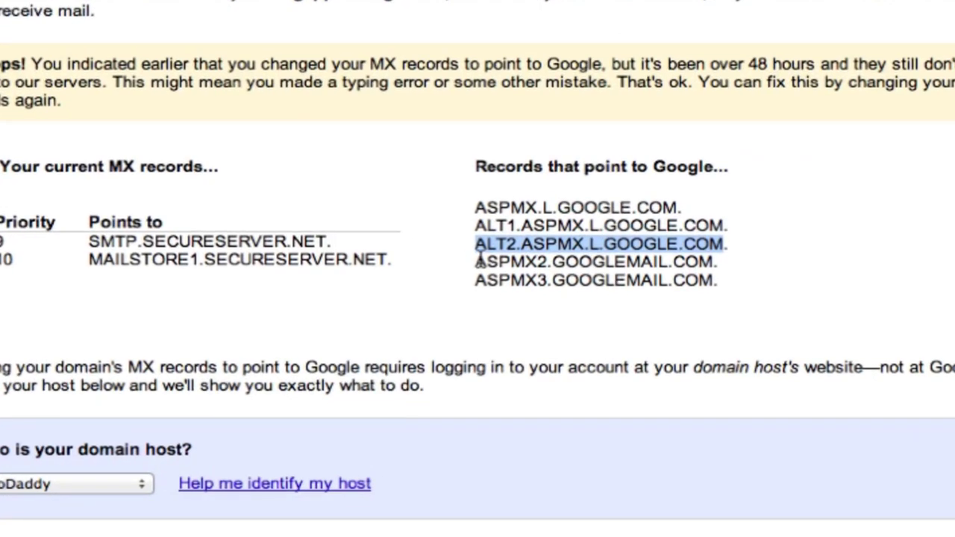
left_click_drag(476, 263, 713, 262)
right_click(697, 263)
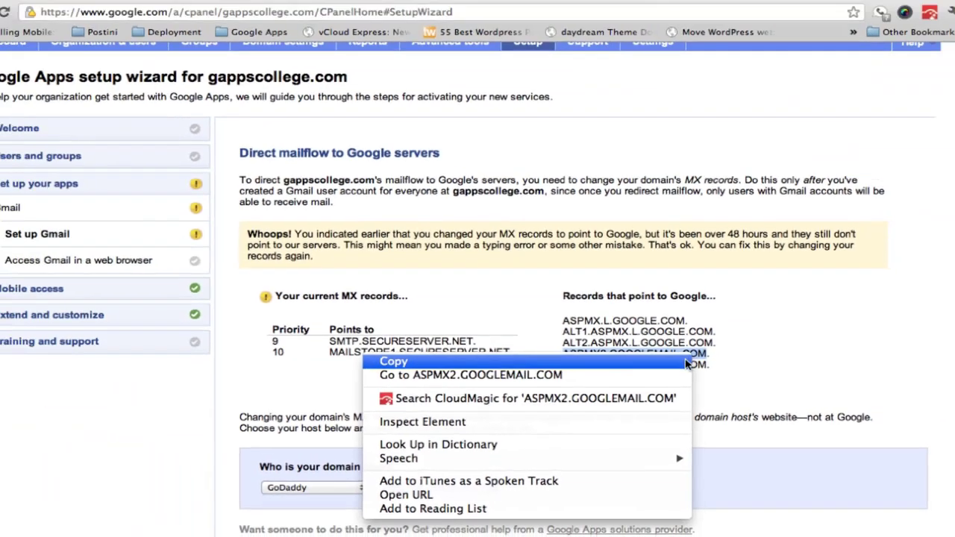
left_click(395, 363)
left_click(287, 31)
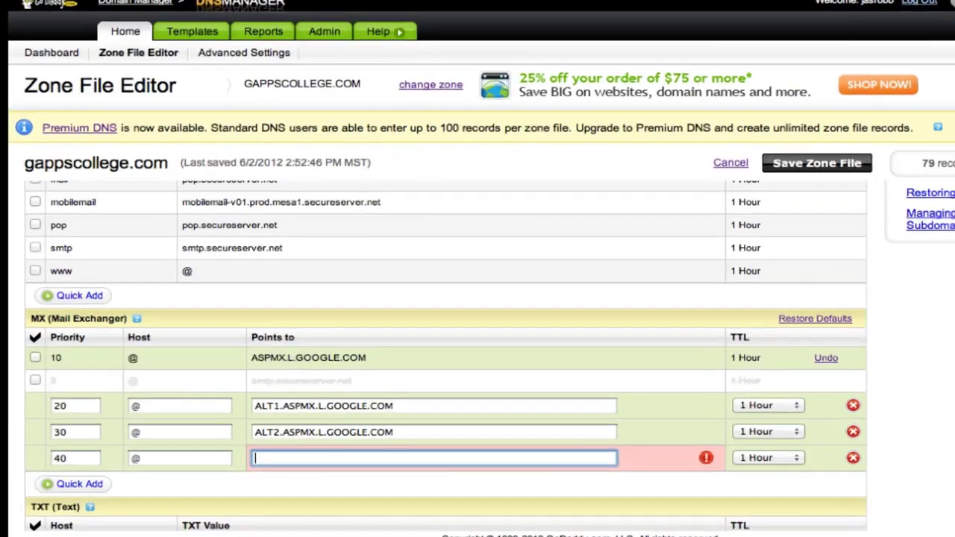
right_click(408, 454)
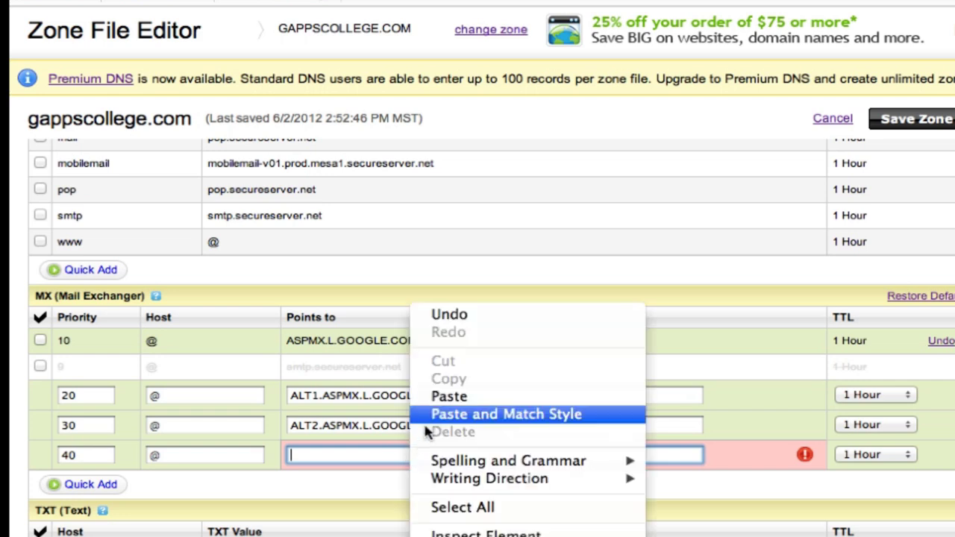
left_click(448, 395)
Step: Add a fifth MX record with priority 50 and host @
left_click(84, 485)
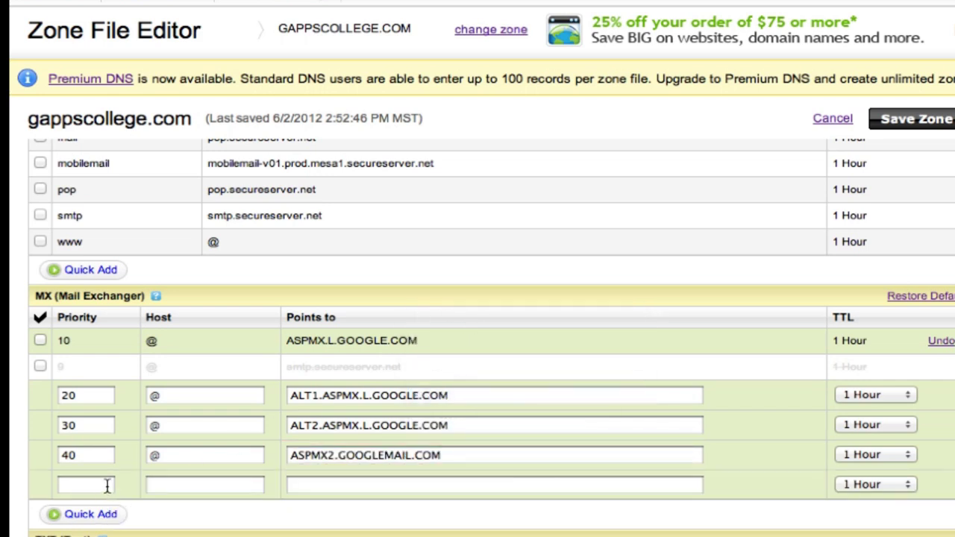
type("50")
left_click(204, 485)
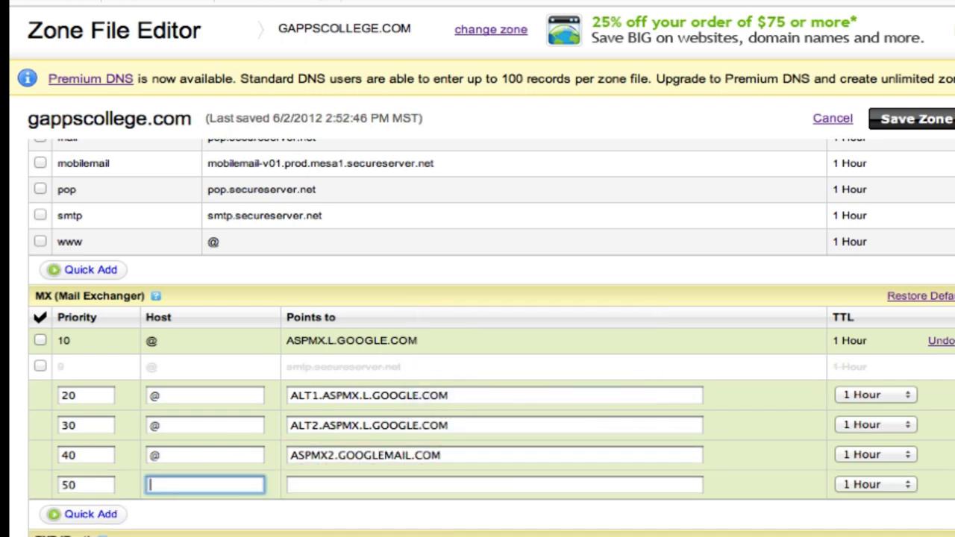
type("@")
key("Tab")
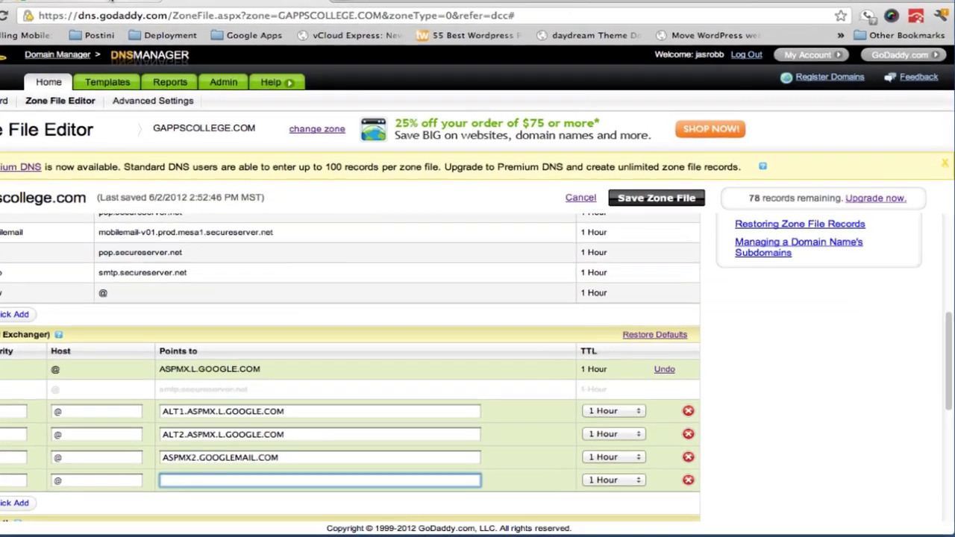
Step: Point the priority 50 MX record to ASPMX3.GOOGLEMAIL.COM, copied from the Google Apps setup page
left_click(158, 32)
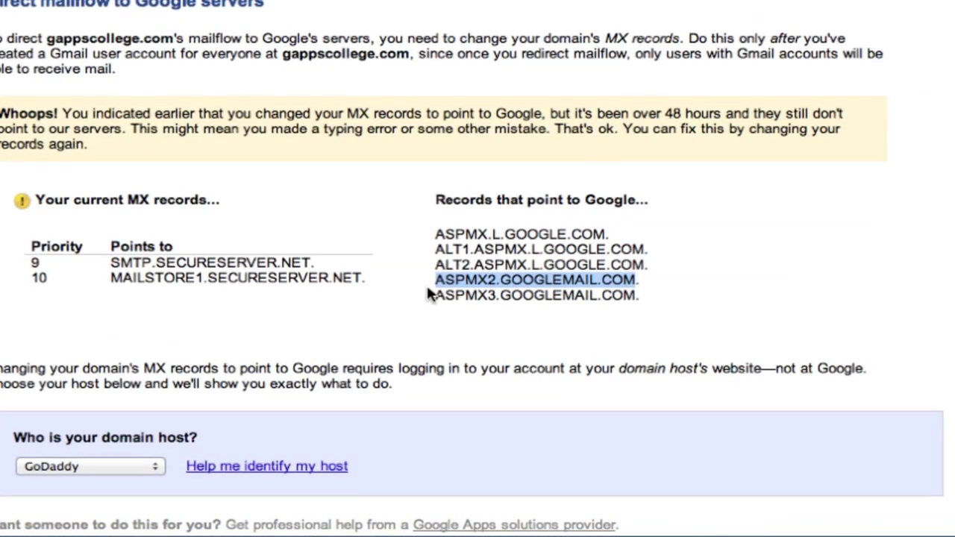
left_click_drag(436, 299, 621, 302)
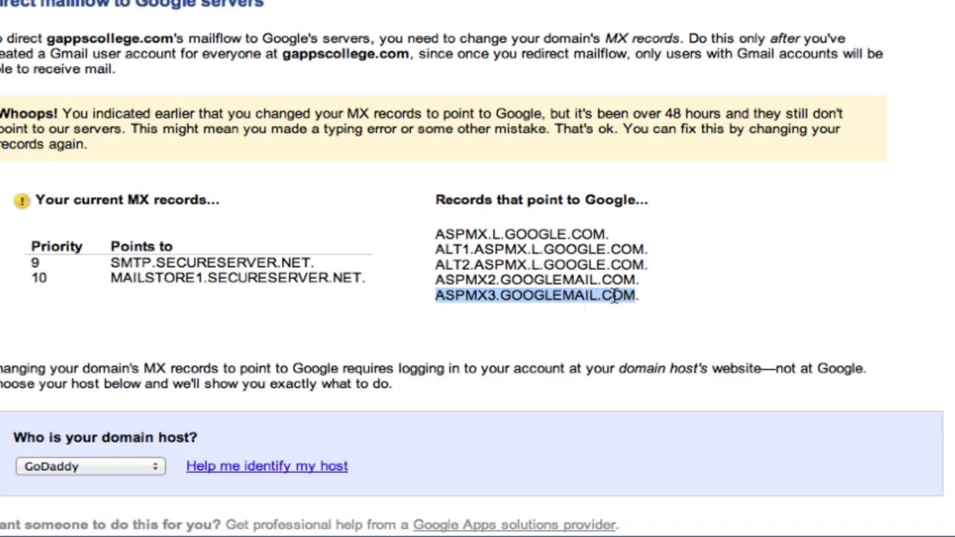
right_click(615, 299)
left_click(597, 309)
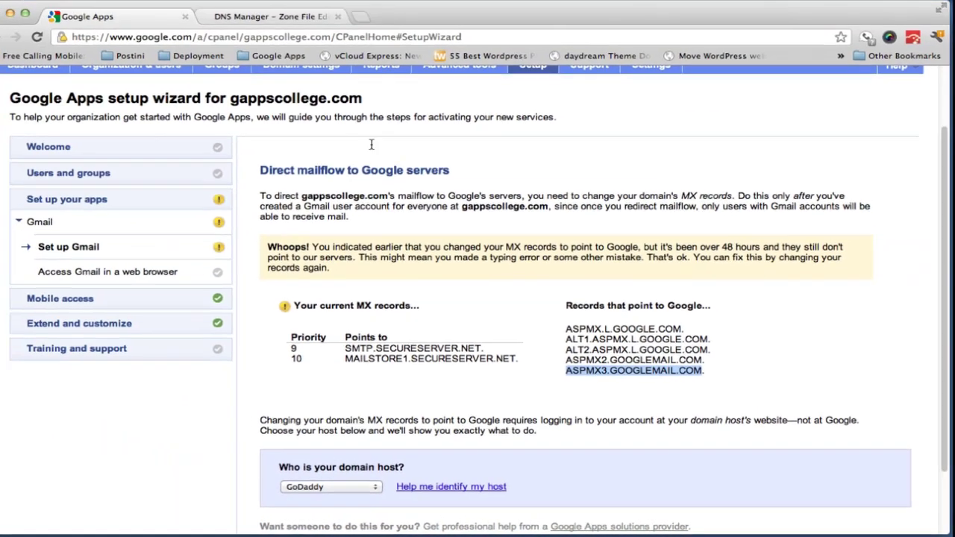
left_click(298, 16)
scroll(299, 481, "down", 1)
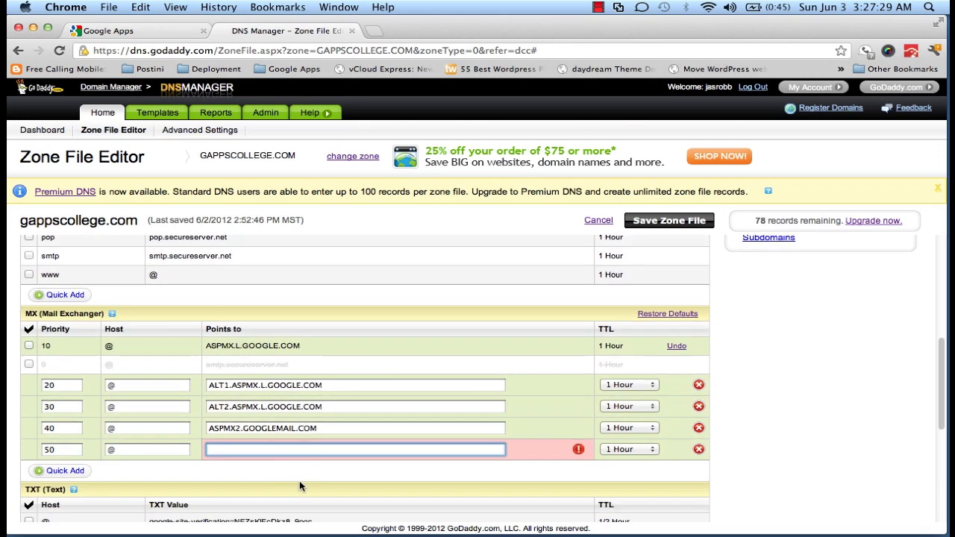
right_click(280, 451)
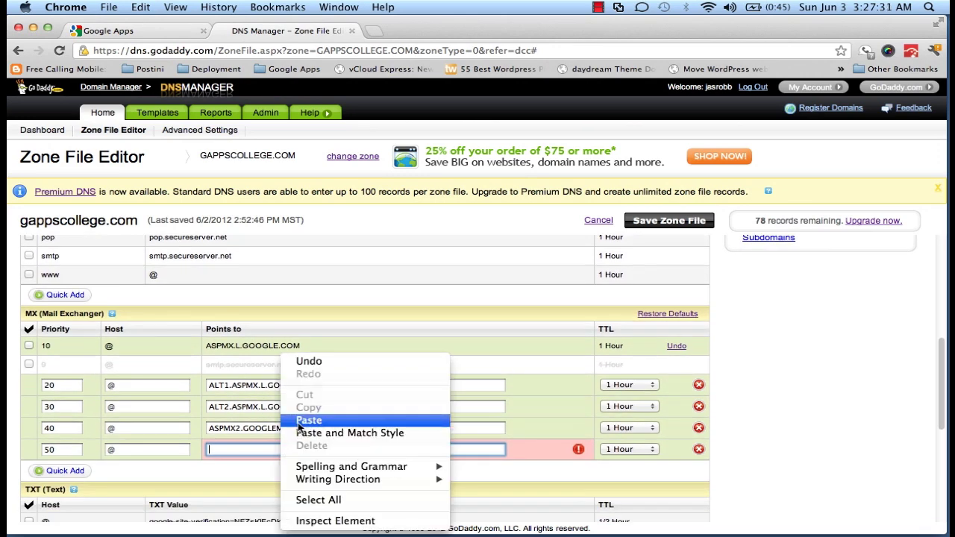
left_click(298, 420)
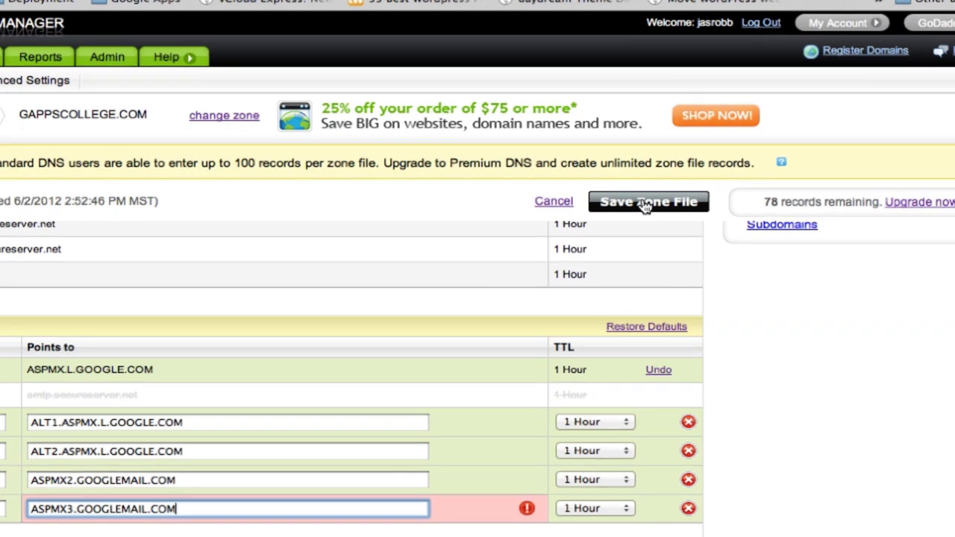
Step: Save the gappscollege.com zone file and confirm the changes
left_click(646, 203)
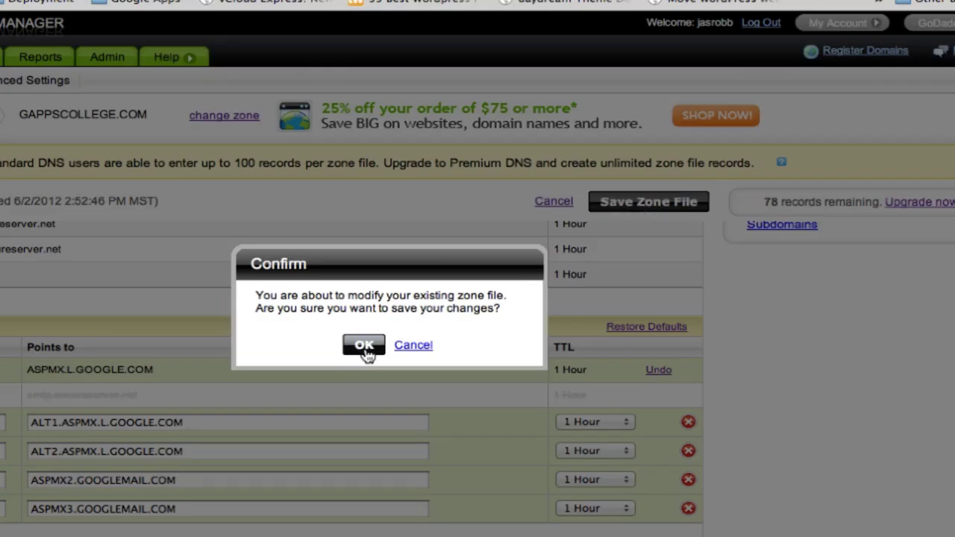
left_click(364, 346)
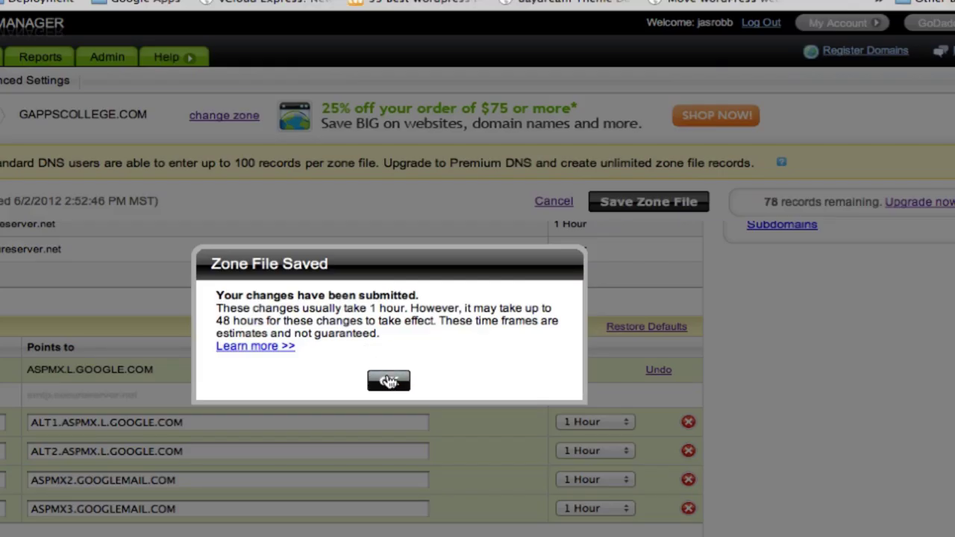
left_click(388, 379)
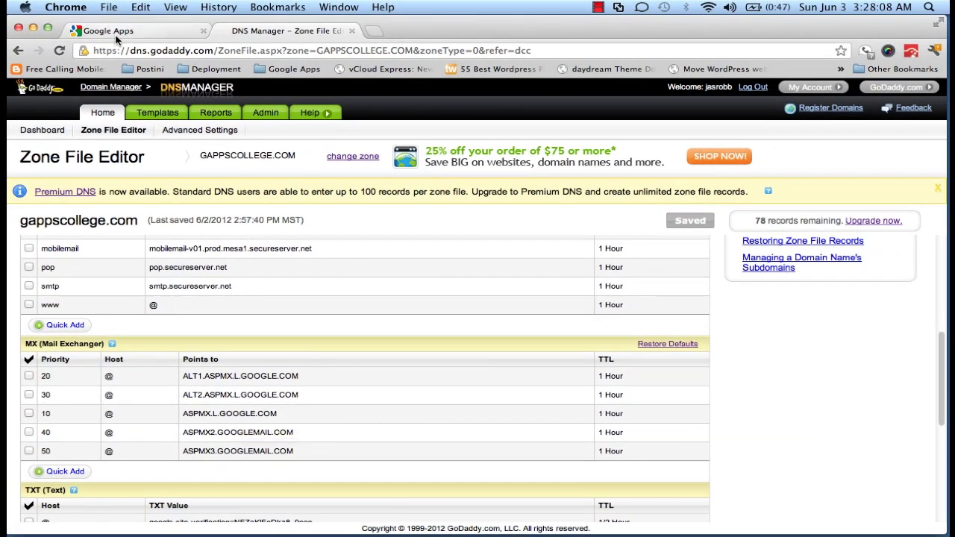
Step: In the Google Apps setup wizard, declare that gappscollege.com's MX records were changed to route mail to Google and continue past the MX record check
left_click(115, 33)
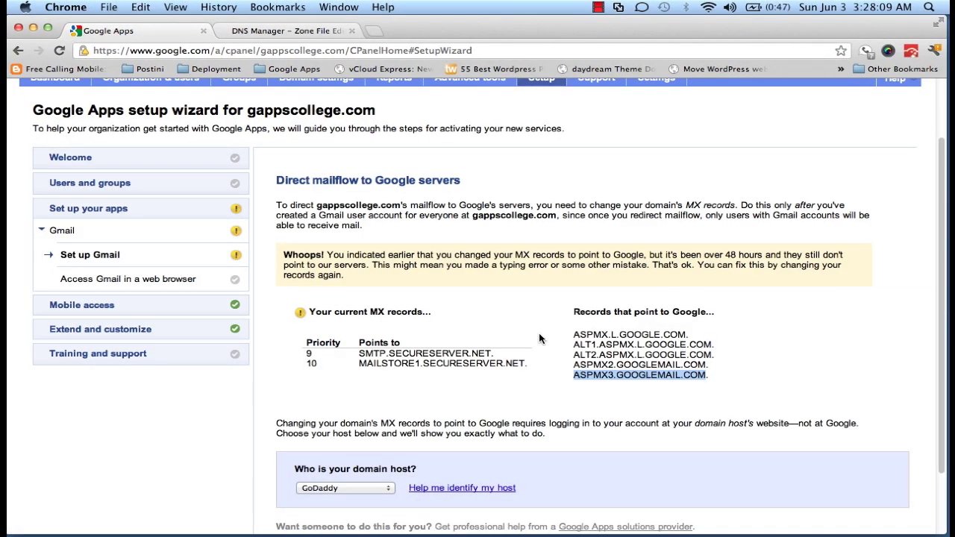
scroll(540, 338, "down", 3)
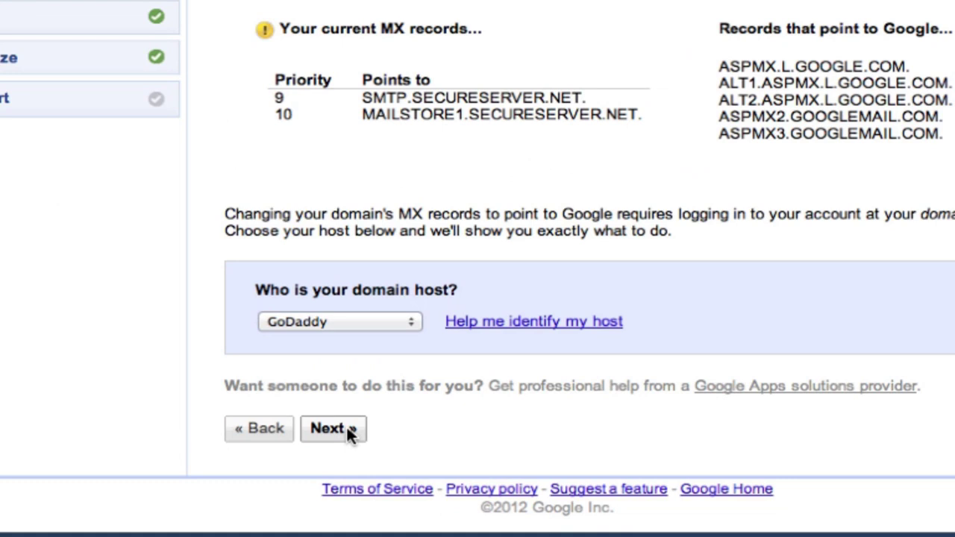
left_click(334, 429)
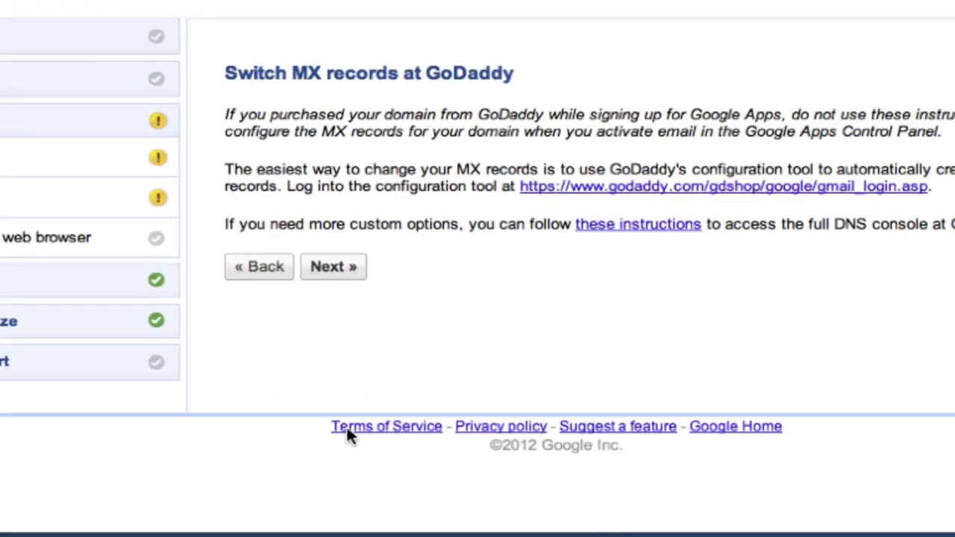
left_click(333, 268)
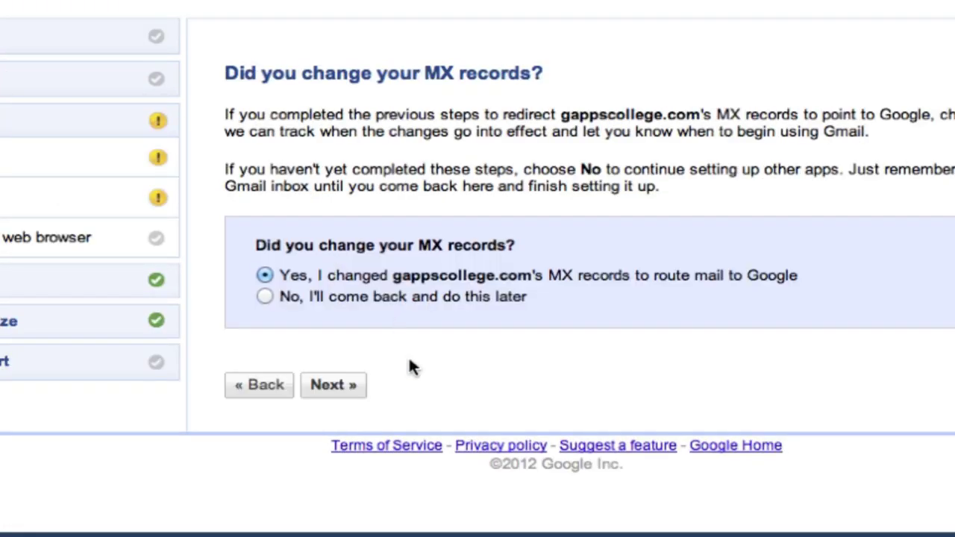
left_click(334, 386)
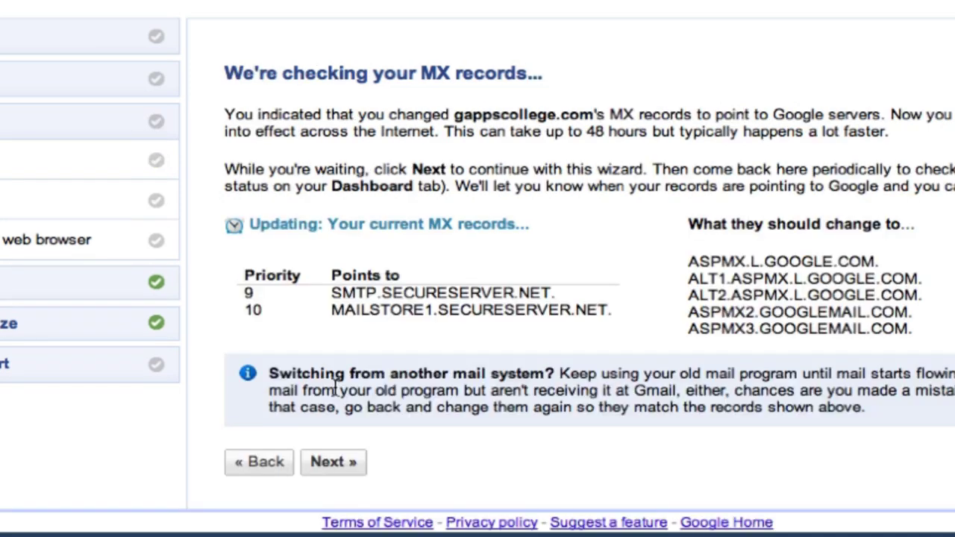
left_click(333, 463)
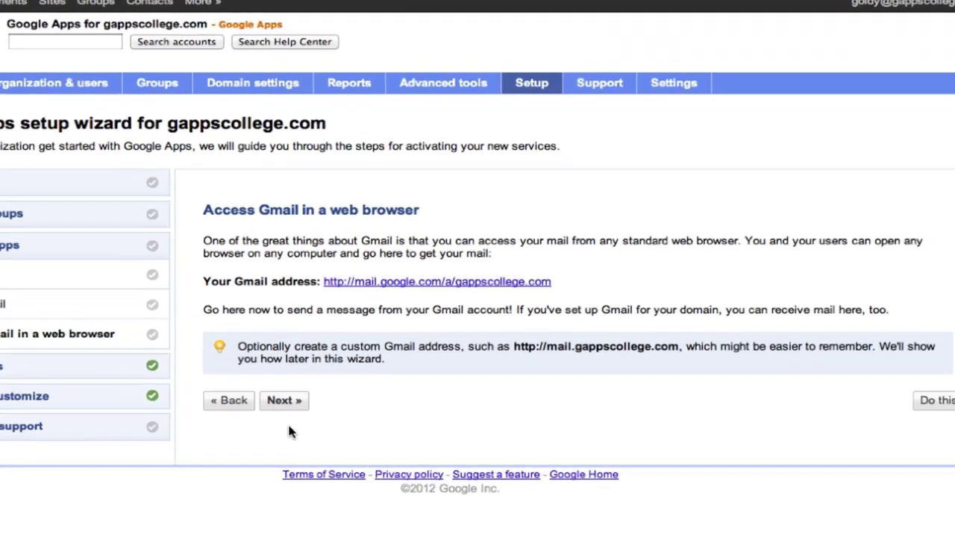
left_click(341, 412)
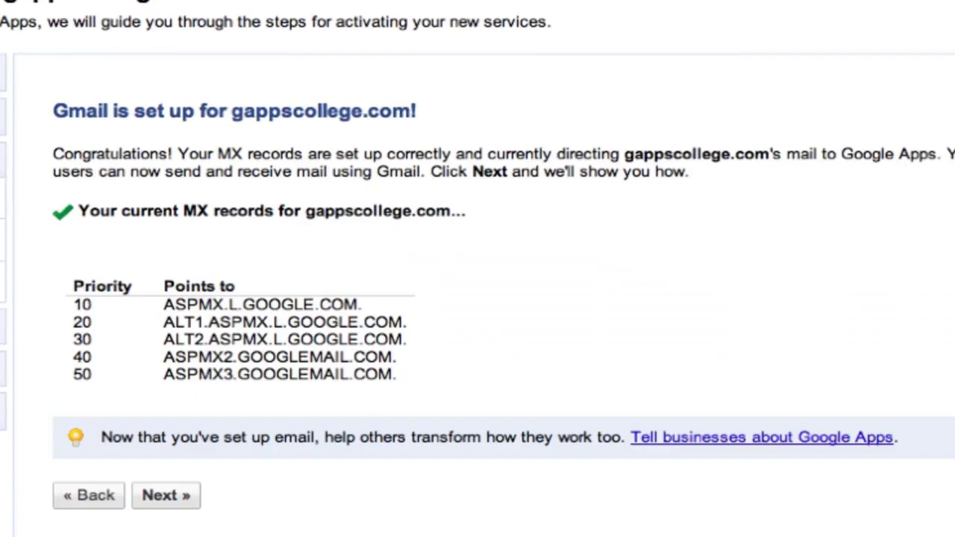